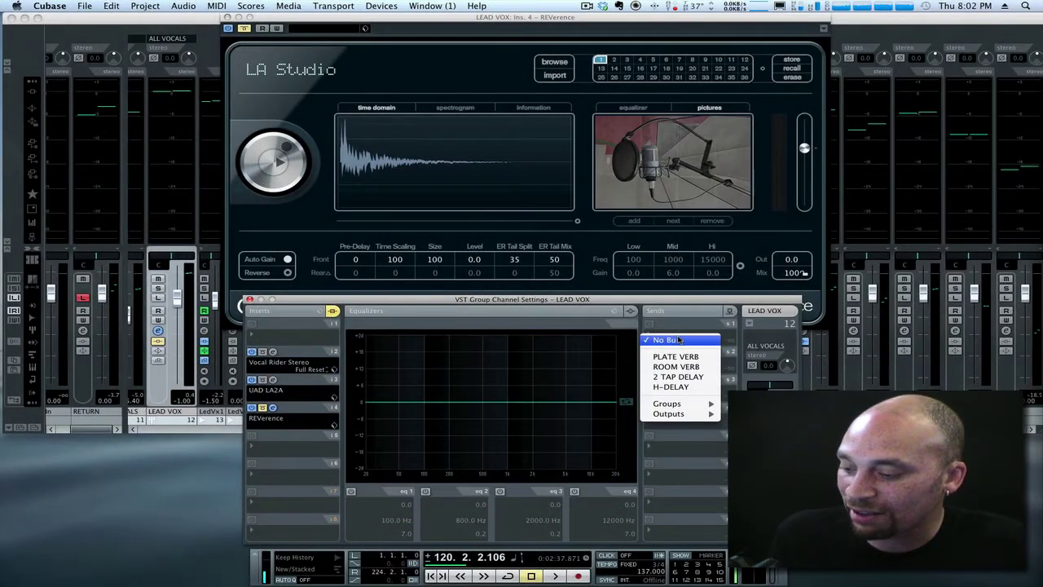
Dismiss the Sends menu, start playback, and arrange the LEAD VOX and REVerence windows
left_click(617, 301)
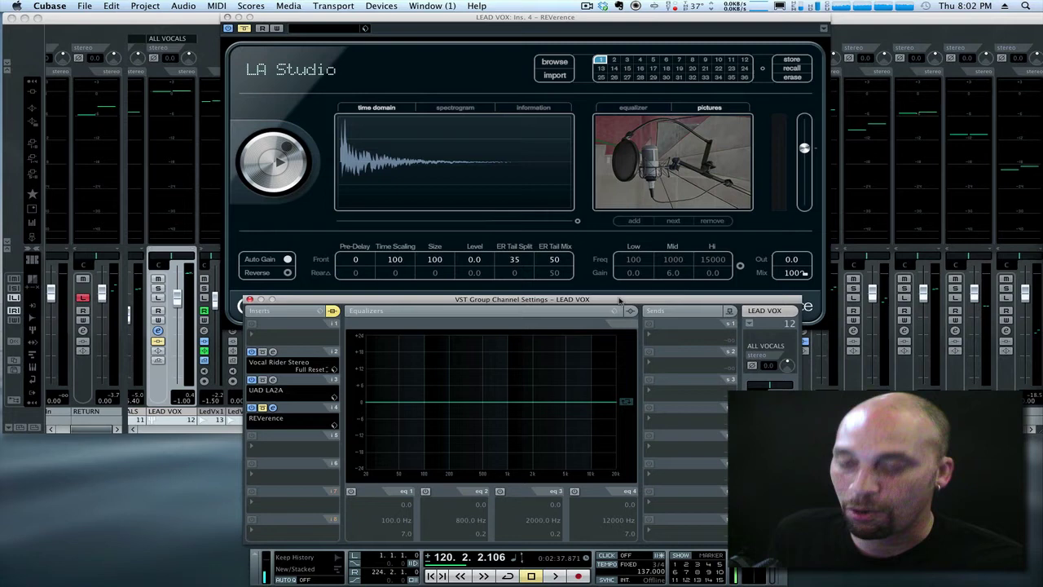
key("space")
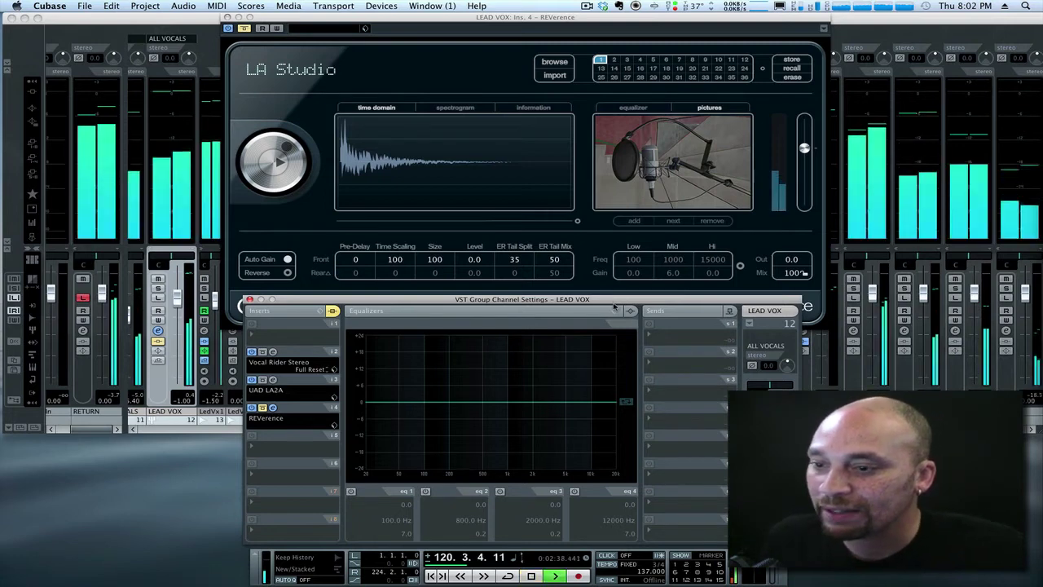
left_click_drag(601, 306, 604, 303)
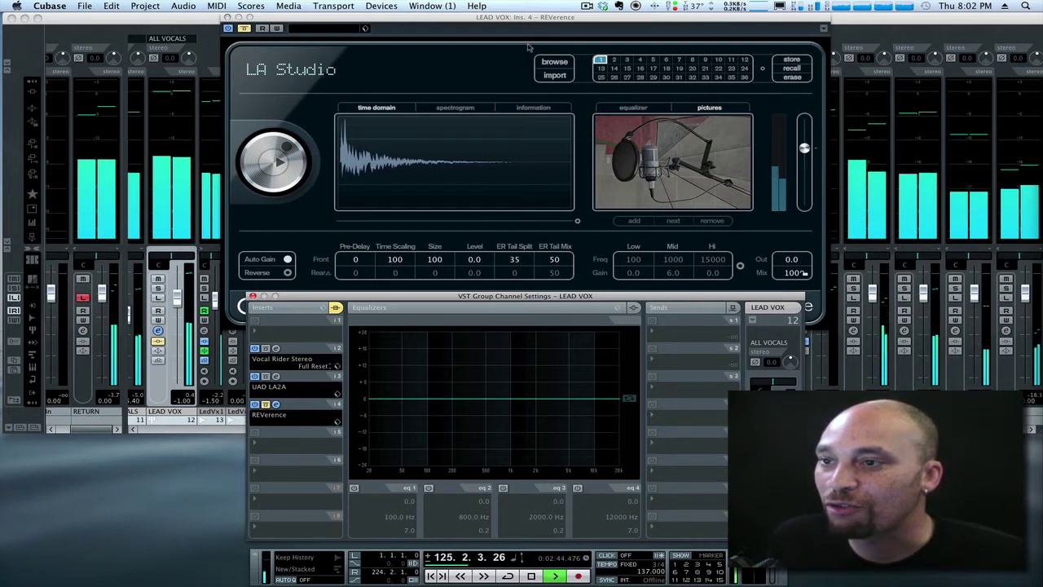
left_click_drag(537, 23, 549, 23)
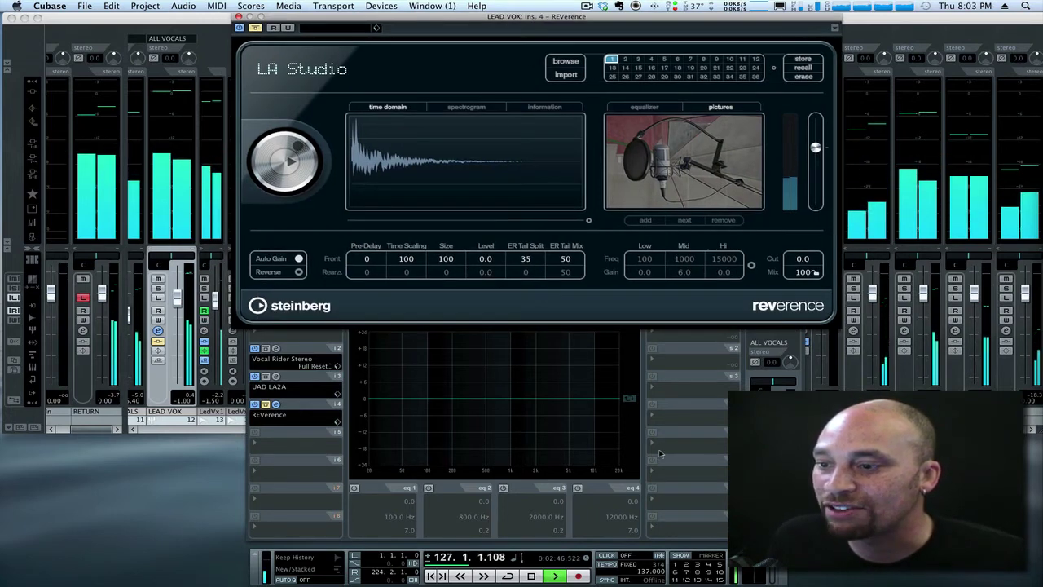
left_click(569, 488)
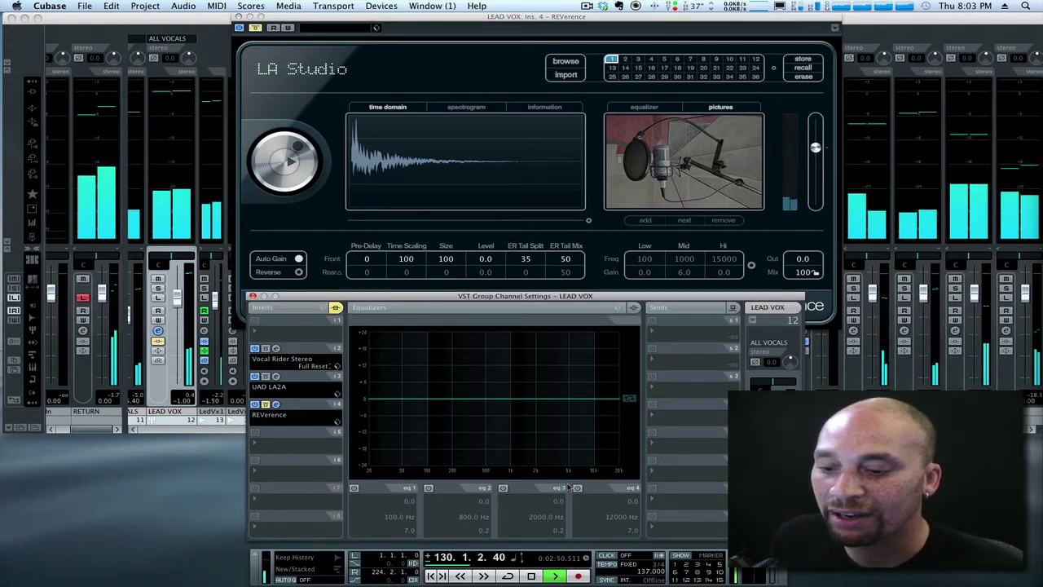
Solo LEAD VOX, stop playback, and bring the REVerence panel to the front
key("s")
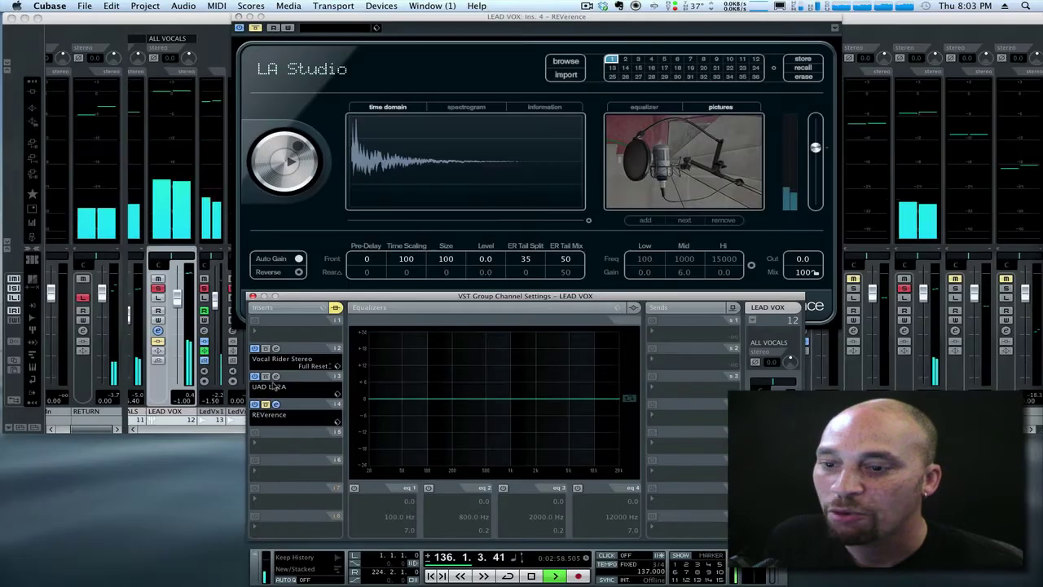
key("space")
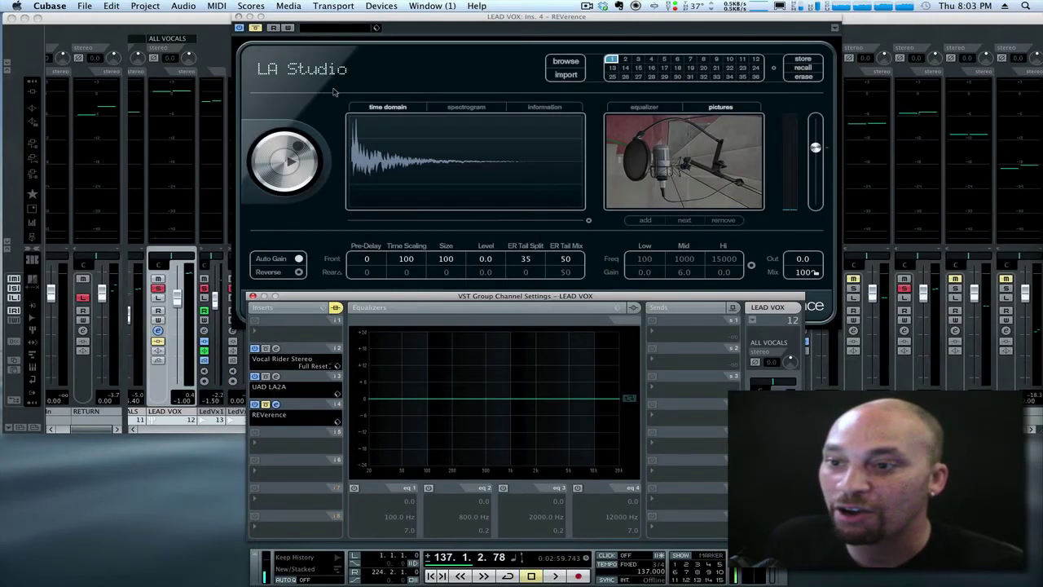
left_click(354, 20)
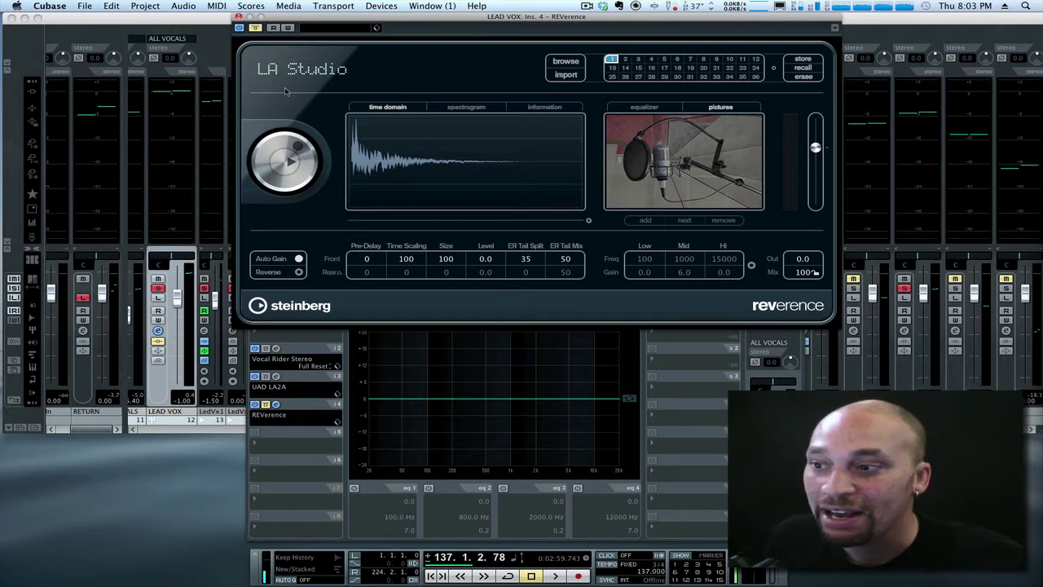
left_click_drag(405, 20, 399, 20)
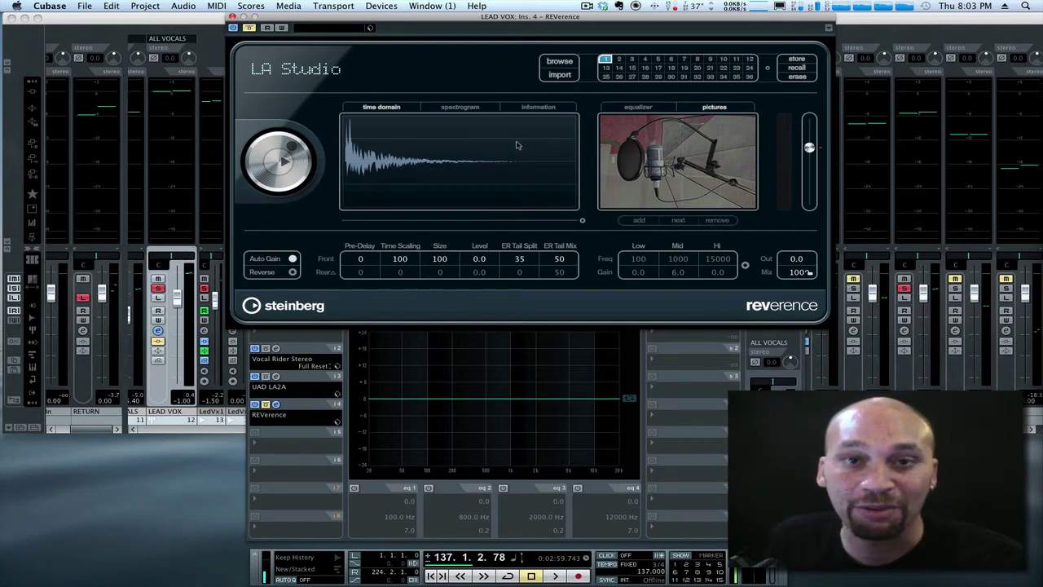
Un-bypass REVerence and set its Mix to 70, then stop and return to start
left_click(248, 27)
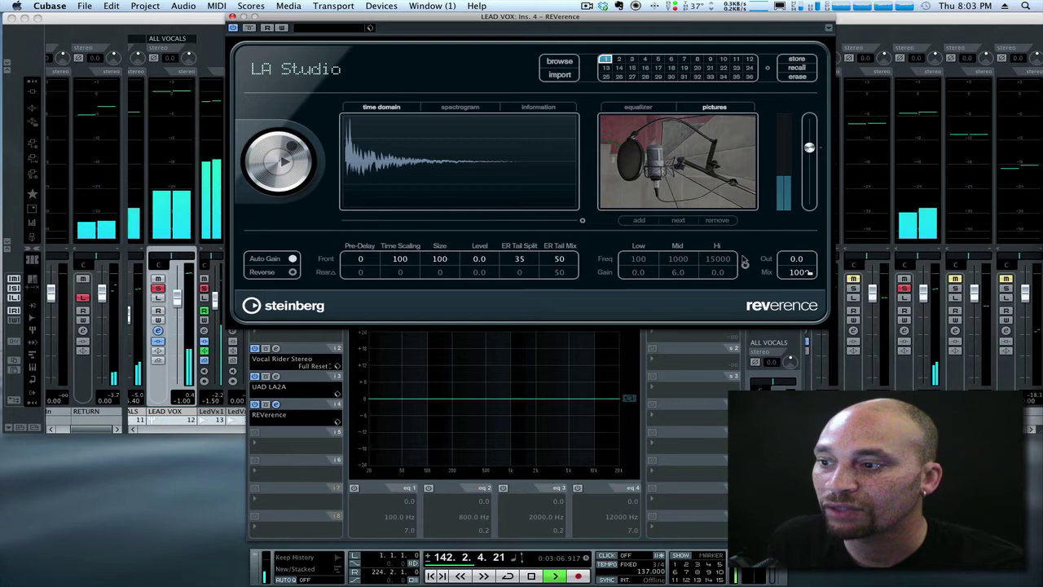
left_click_drag(791, 274, 794, 330)
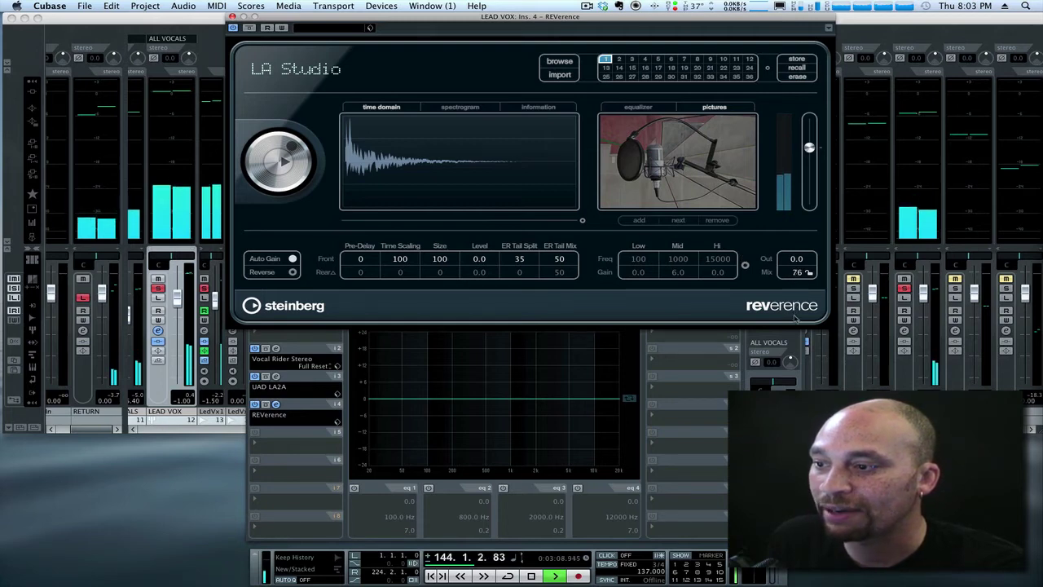
scroll(801, 274, "up", 2)
left_click(799, 273)
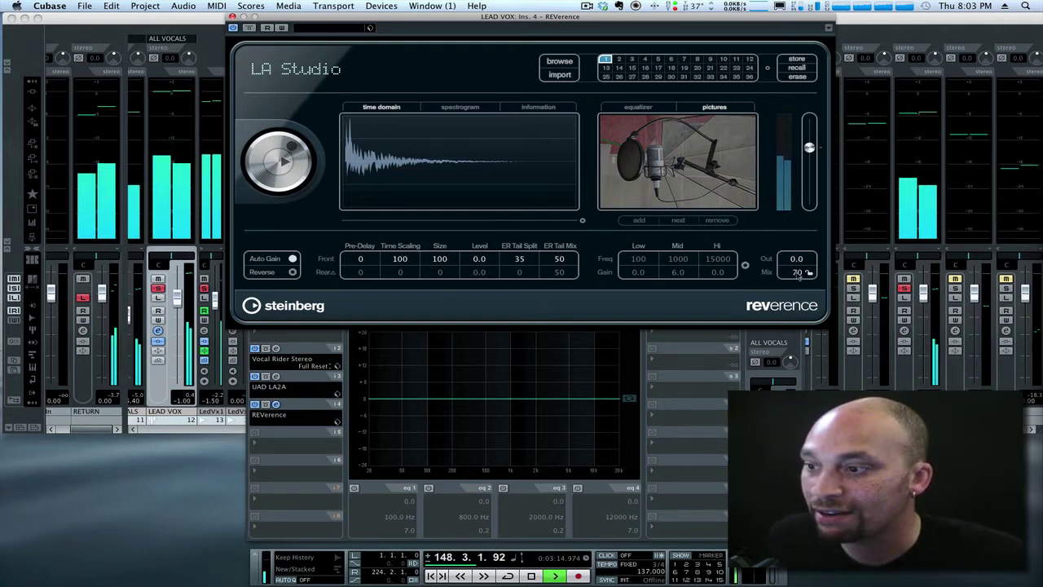
type("70")
key("Return")
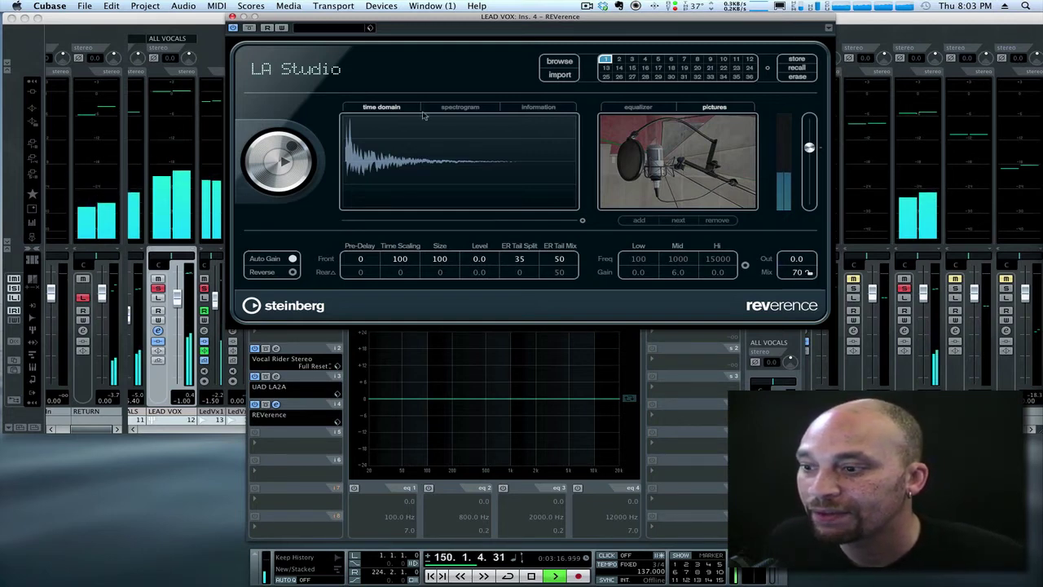
key("space")
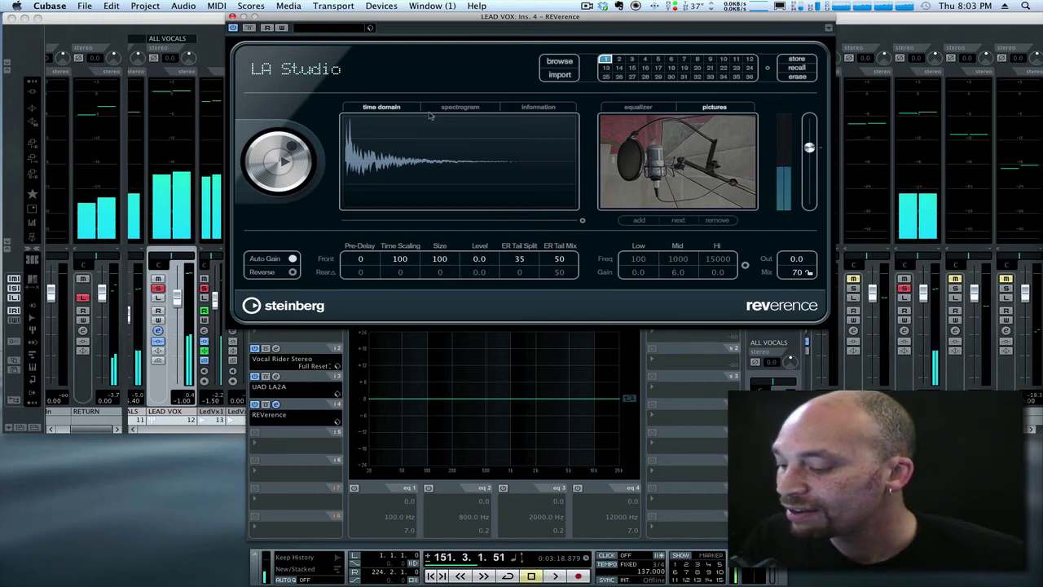
key("KP_0")
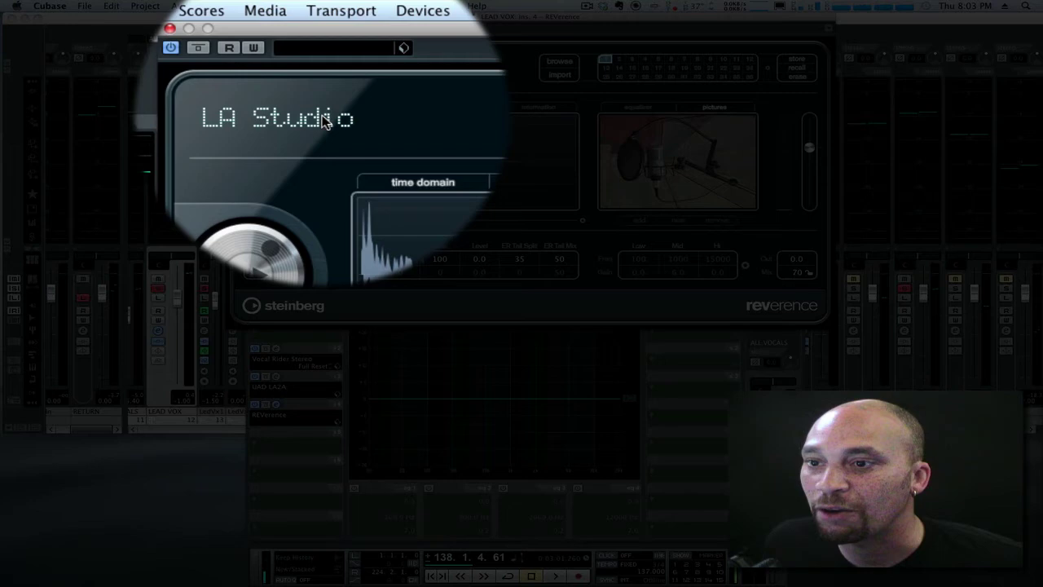
Load Austrian Concert Hall (SR) from the REVerence impulse response preset list
left_click(363, 49)
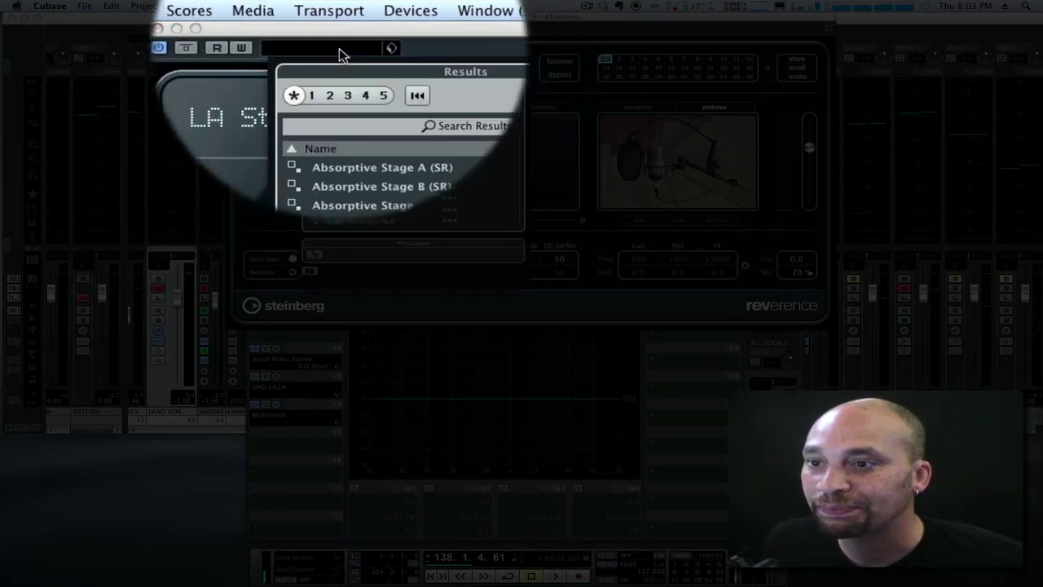
scroll(368, 172, "down", 6)
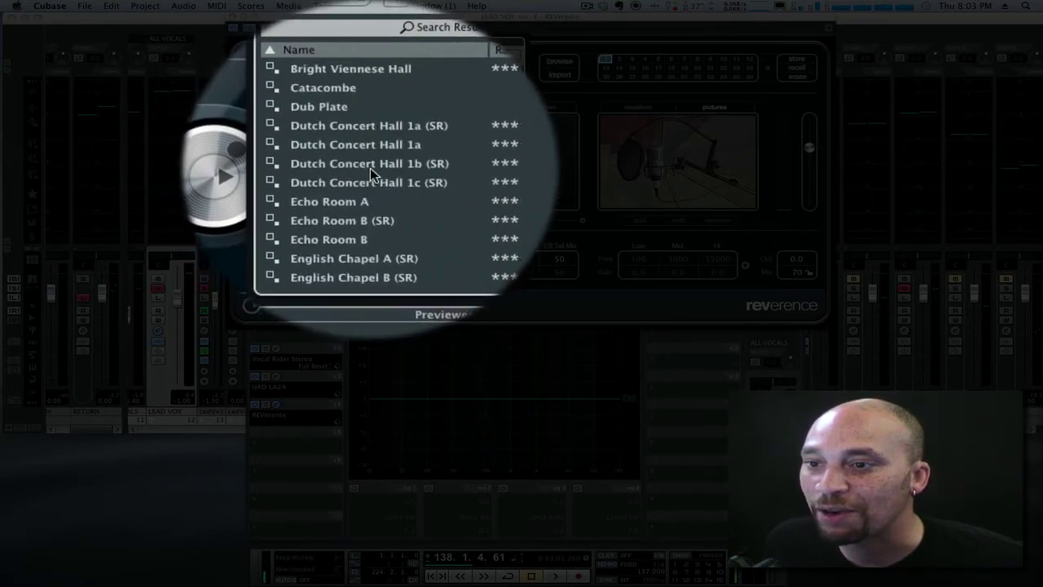
scroll(370, 167, "down", 5)
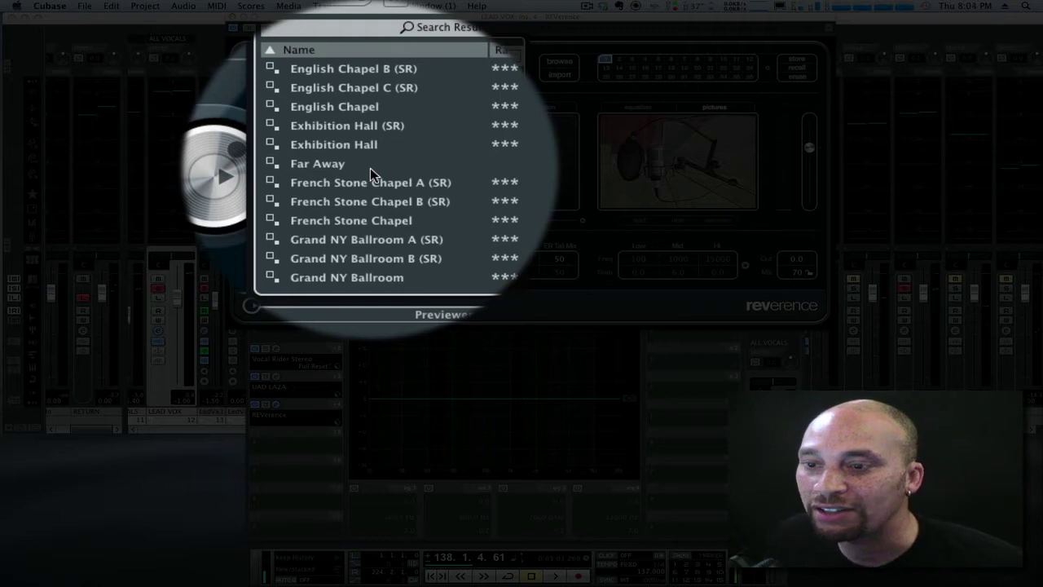
scroll(370, 168, "up", 7)
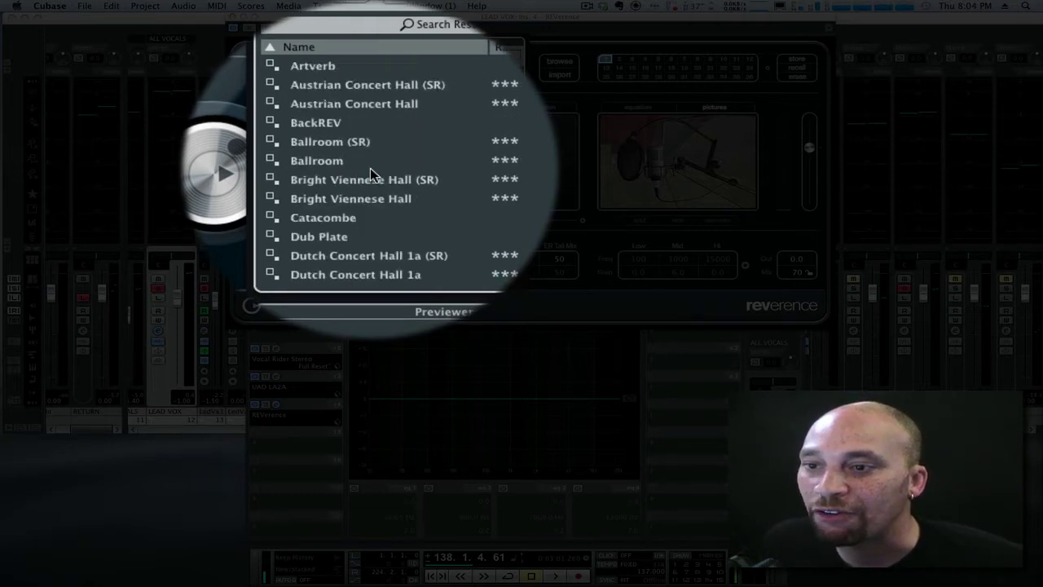
scroll(374, 168, "up", 4)
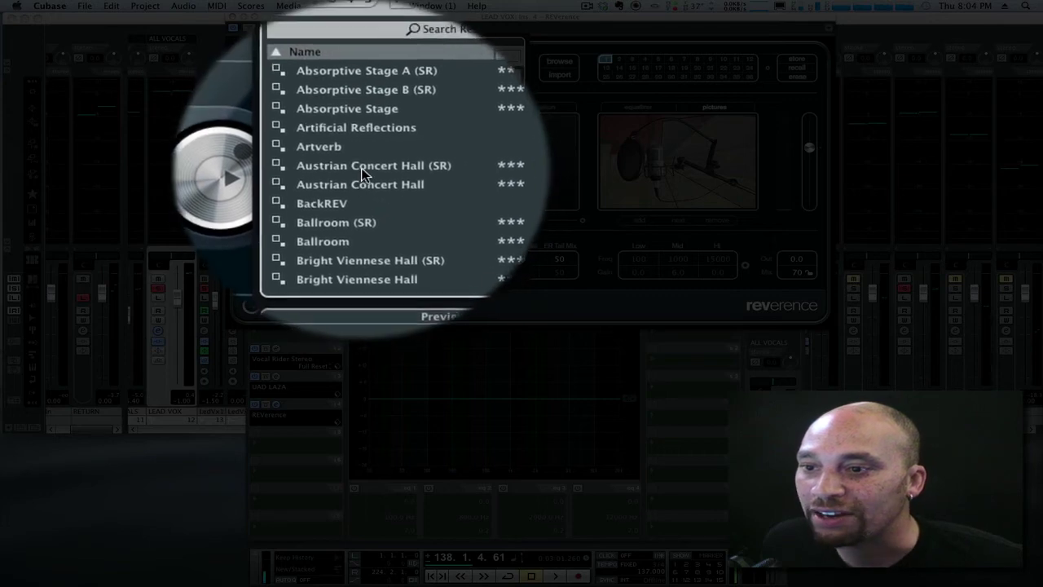
left_click(356, 167)
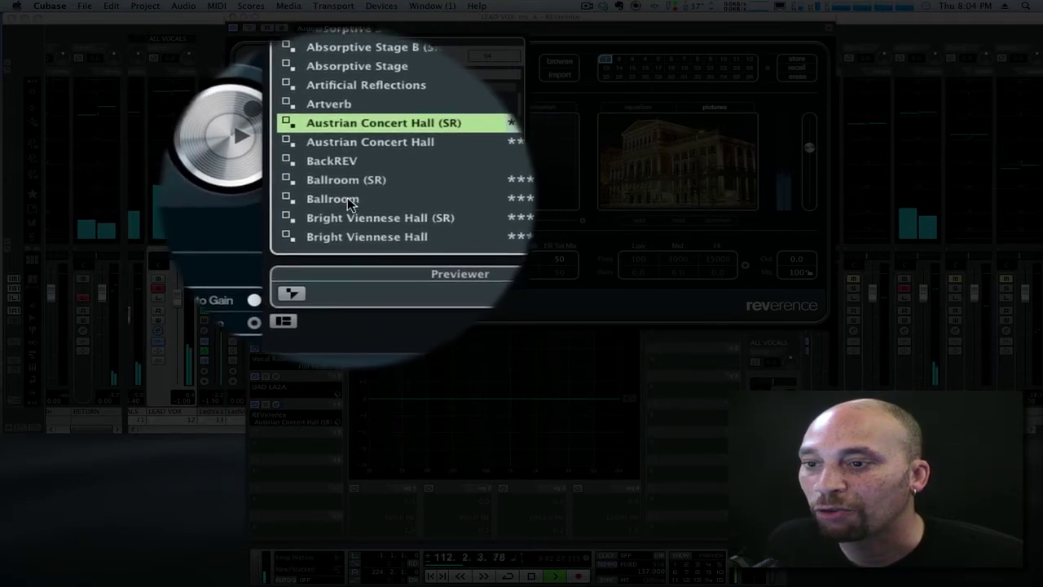
Audition Ballroom, Bright Viennese Hall (SR), Catacombe, Dutch Concert Hall 1a, ending on English Chapel A (SR)
left_click(347, 197)
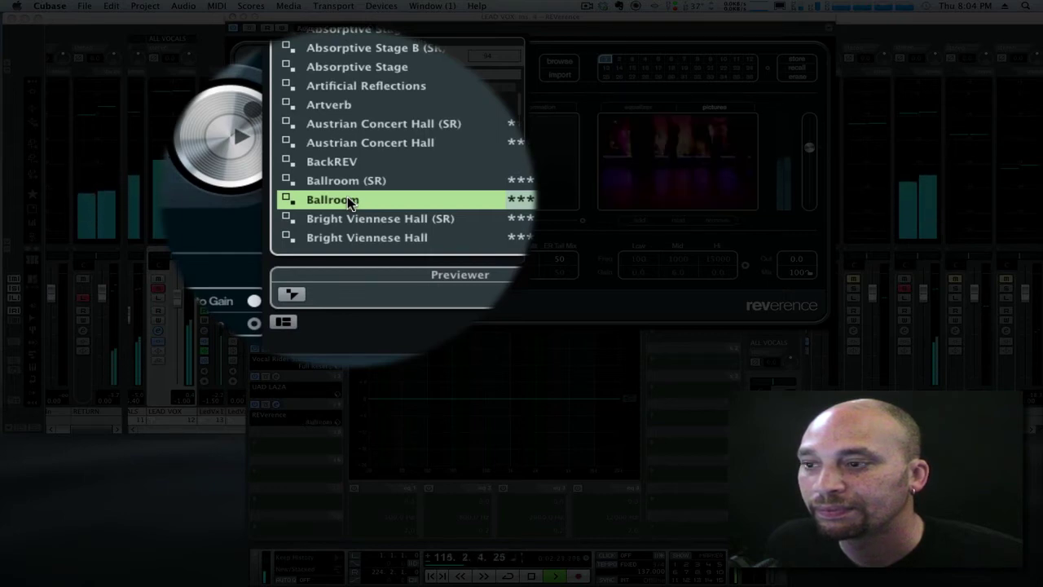
scroll(379, 189, "down", 3)
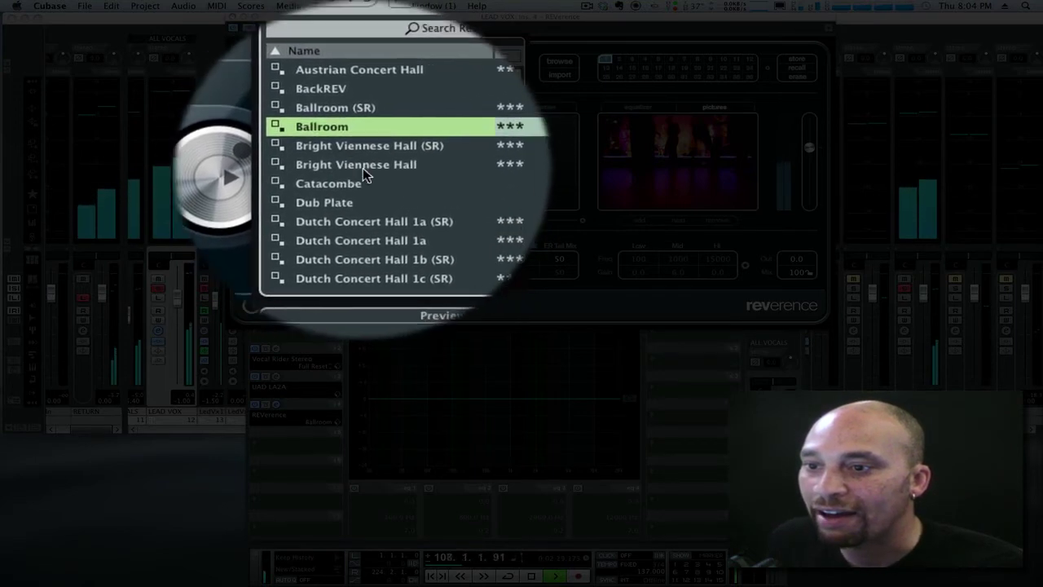
left_click(364, 167)
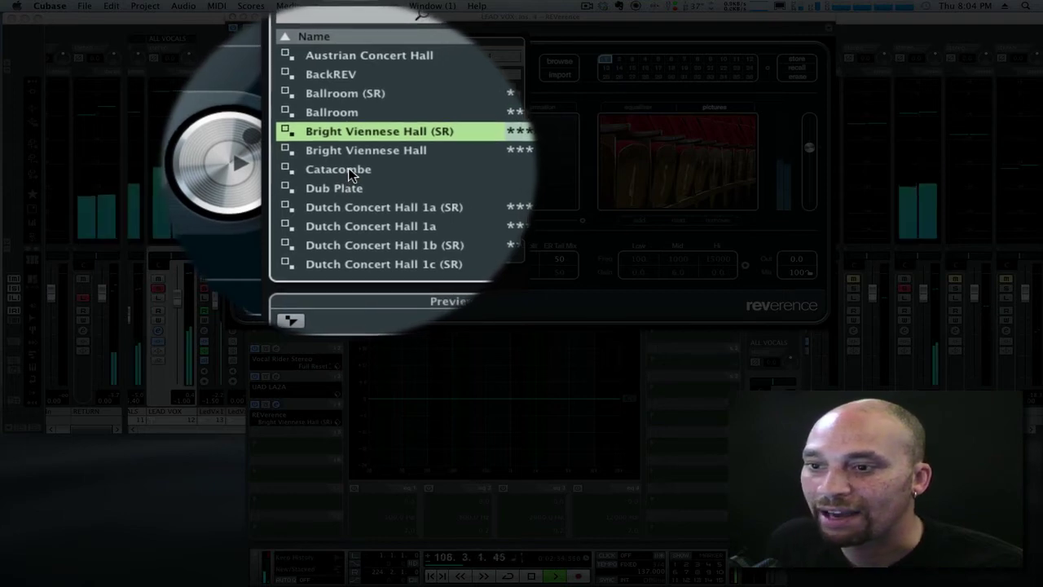
left_click(350, 171)
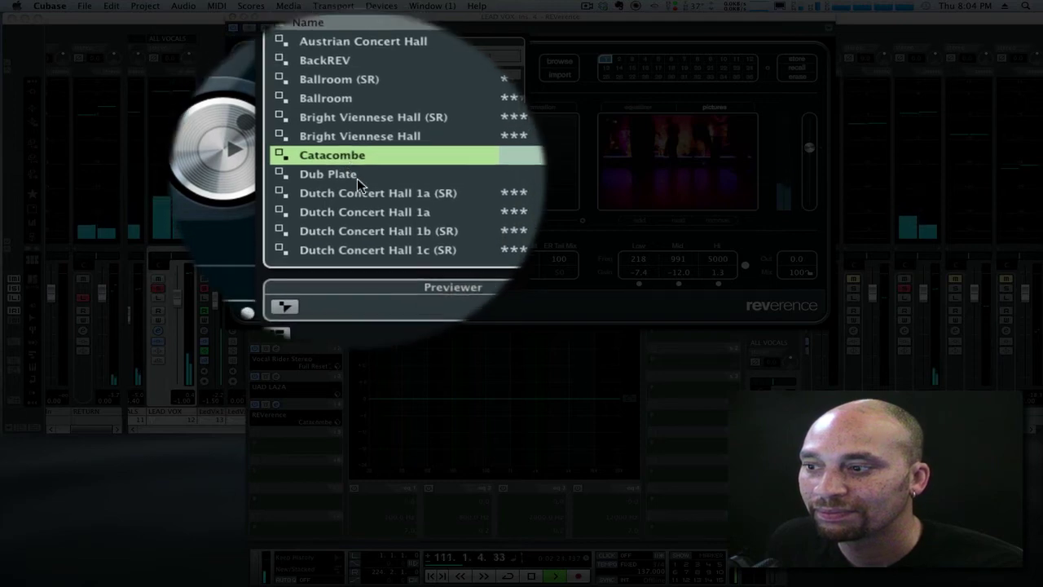
scroll(357, 179, "down", 3)
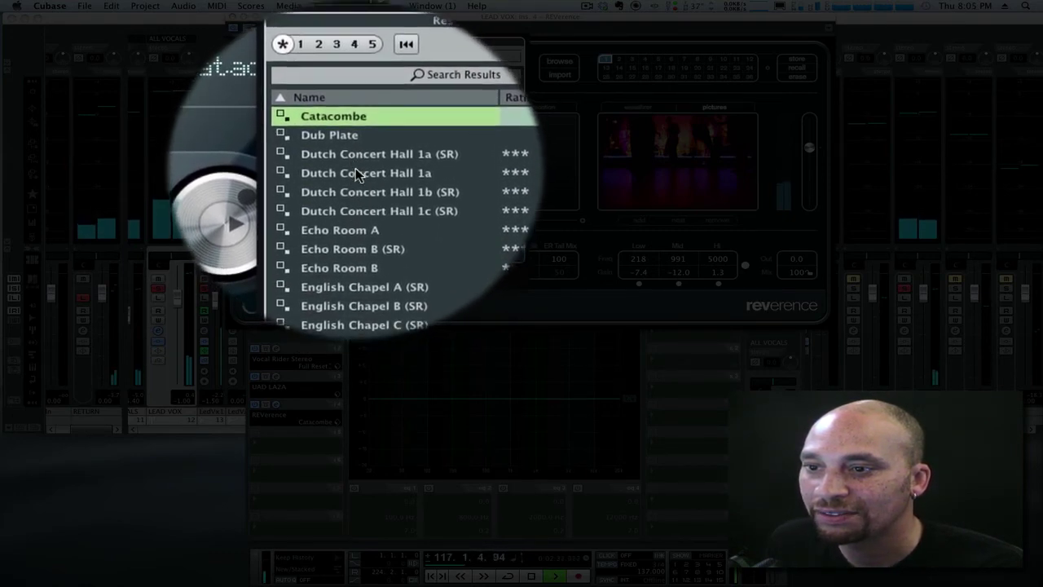
left_click(355, 172)
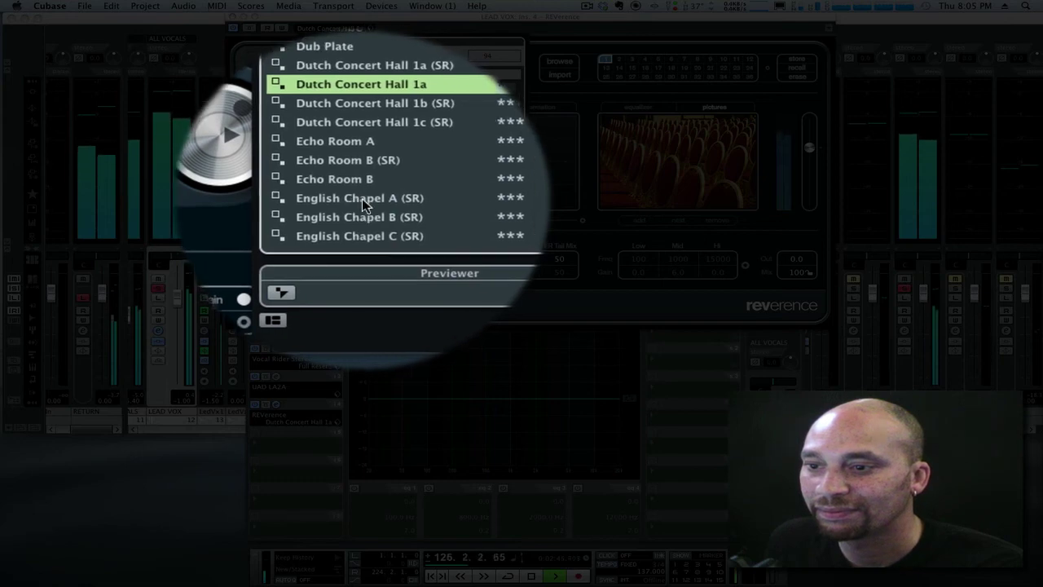
left_click(356, 201)
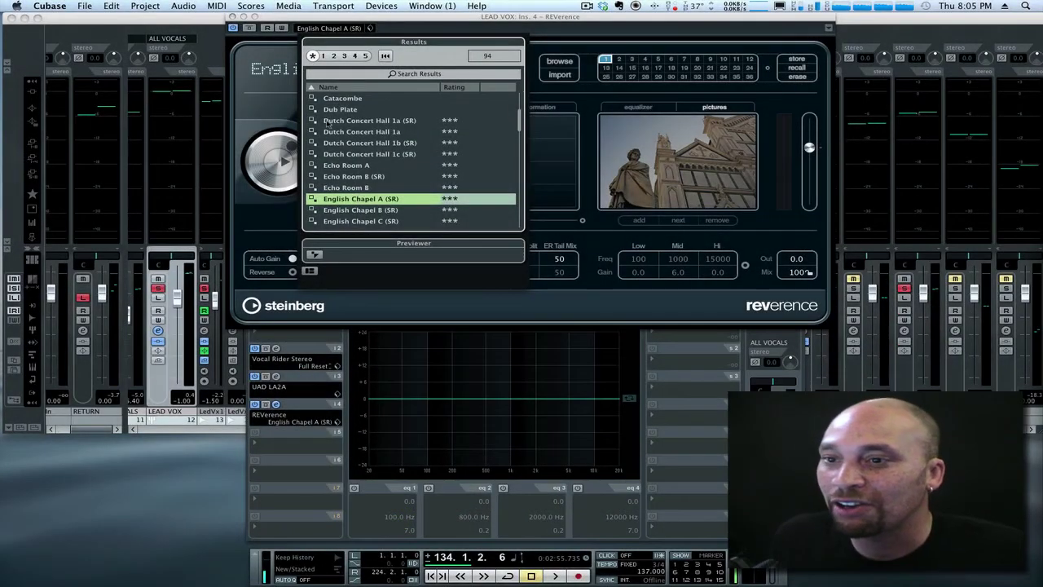
Close the Results preset list to reveal the REVerence editor with English Chapel A (SR)
left_click(509, 22)
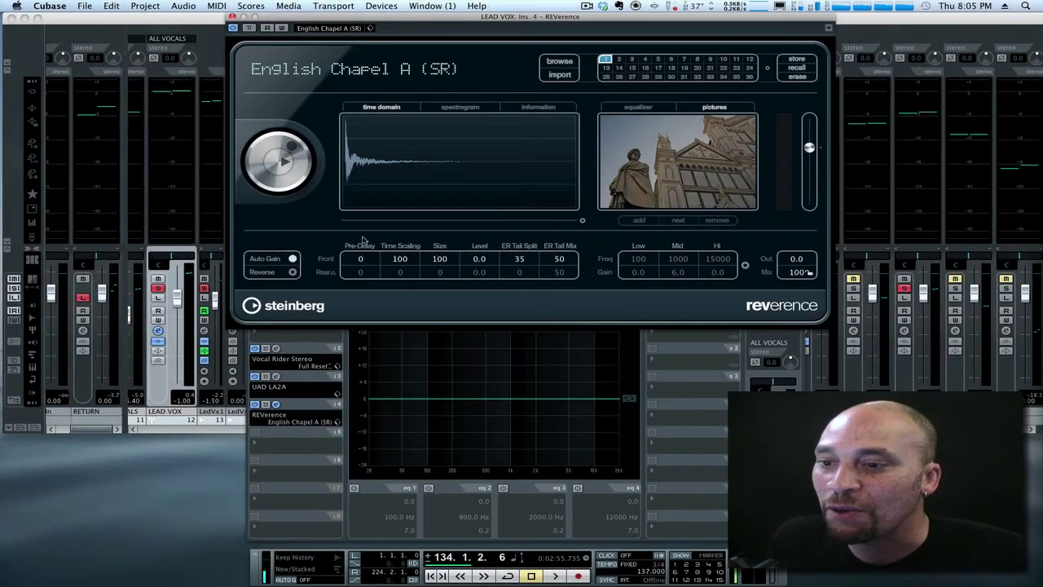